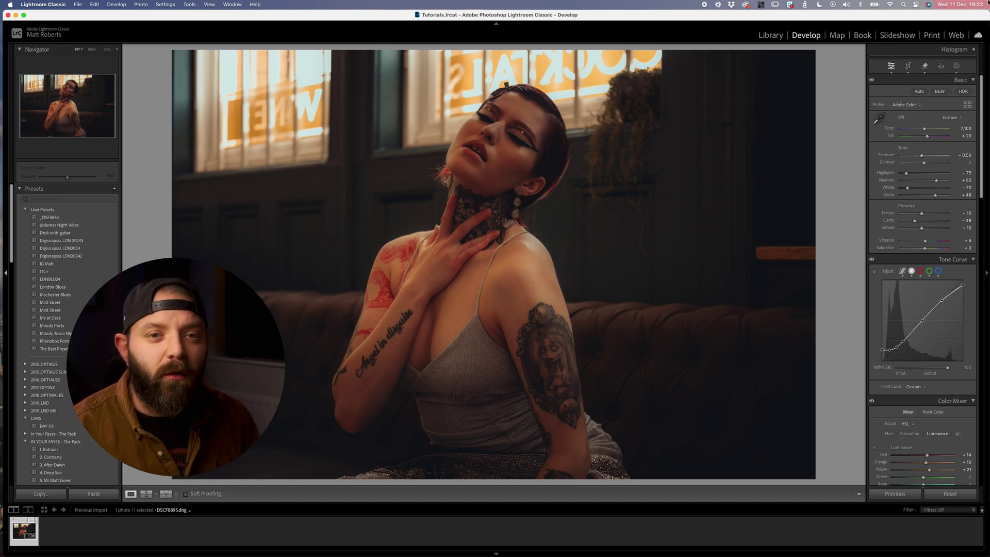
# Step: Create a Select Subject mask on the tattooed woman and lift its Exposure to 0.34
pyautogui.click(956, 67)
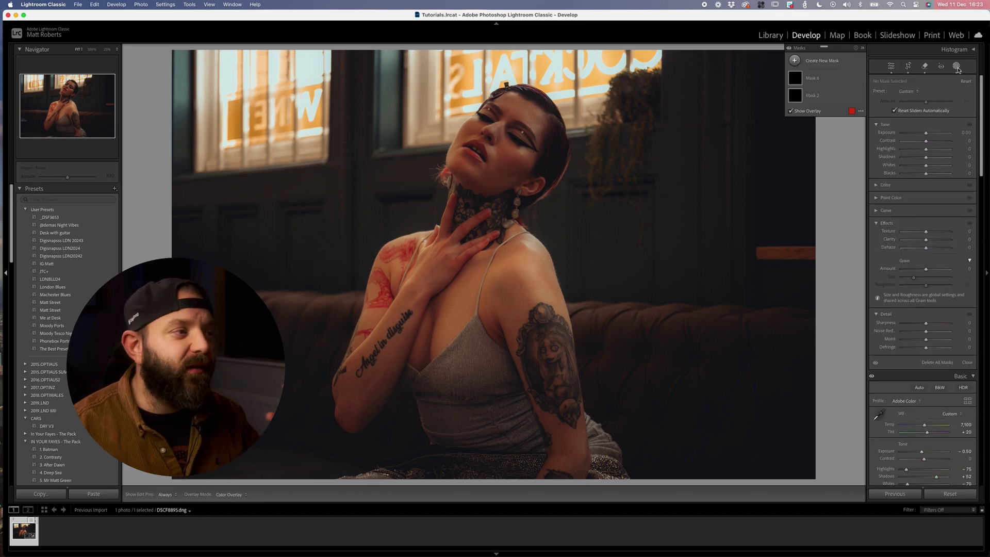
pyautogui.click(795, 61)
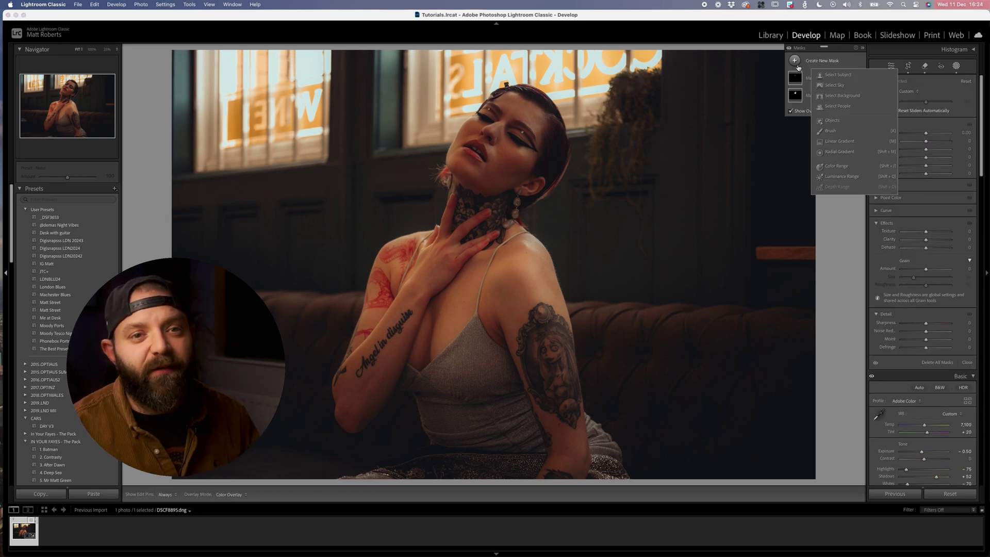
pyautogui.click(840, 76)
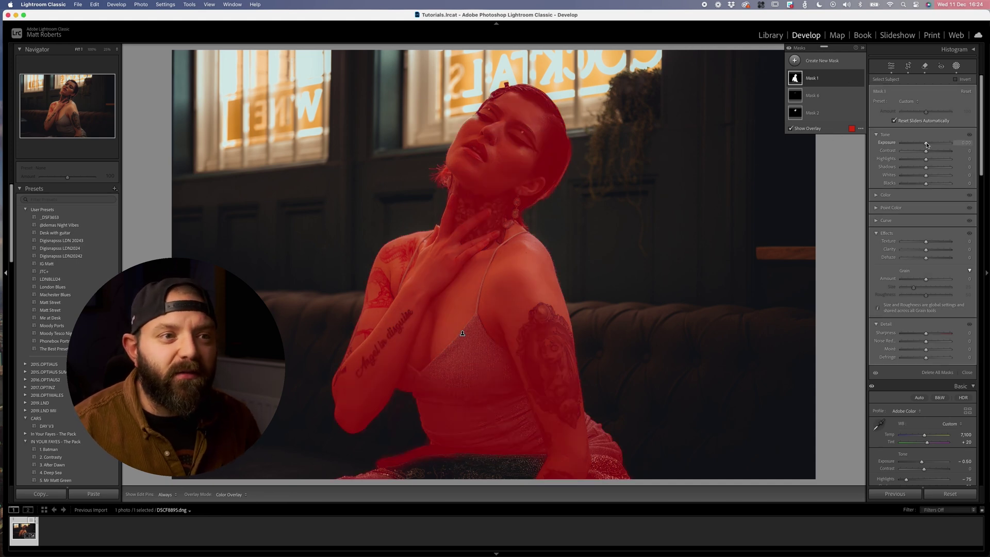
pyautogui.moveTo(927, 145)
pyautogui.mouseDown()
pyautogui.moveTo(944, 141)
pyautogui.moveTo(931, 146)
pyautogui.mouseUp()
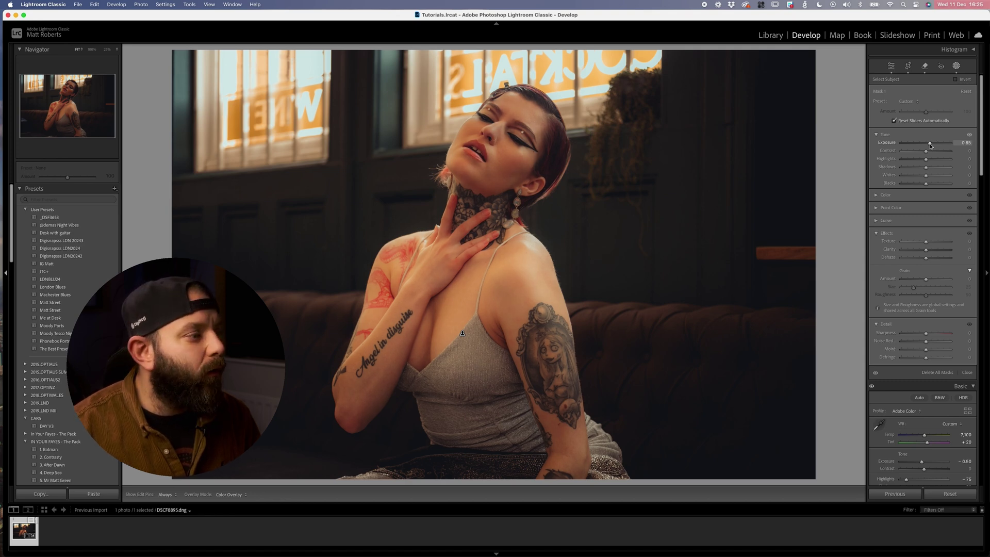
pyautogui.moveTo(931, 146); pyautogui.dragTo(930, 147)
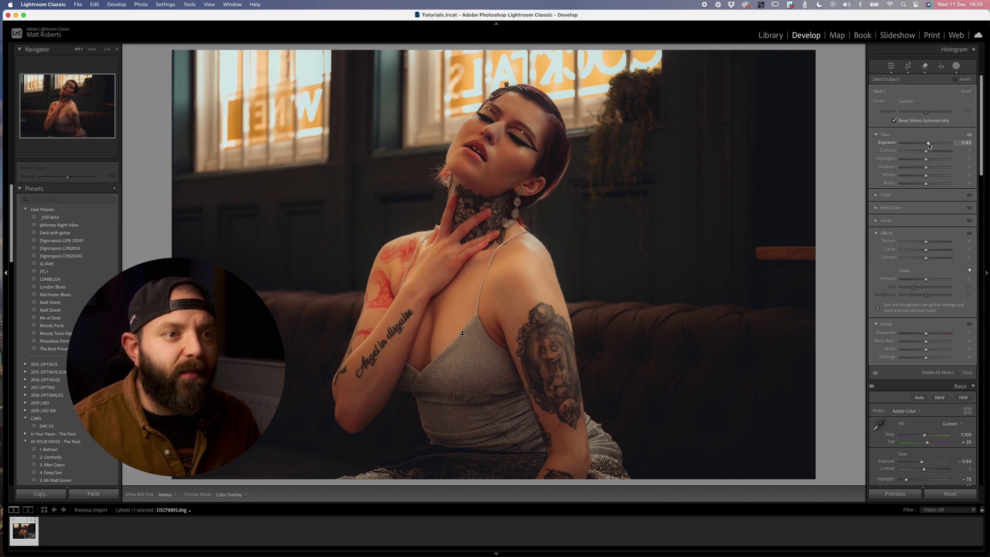
pyautogui.moveTo(929, 146); pyautogui.dragTo(929, 159)
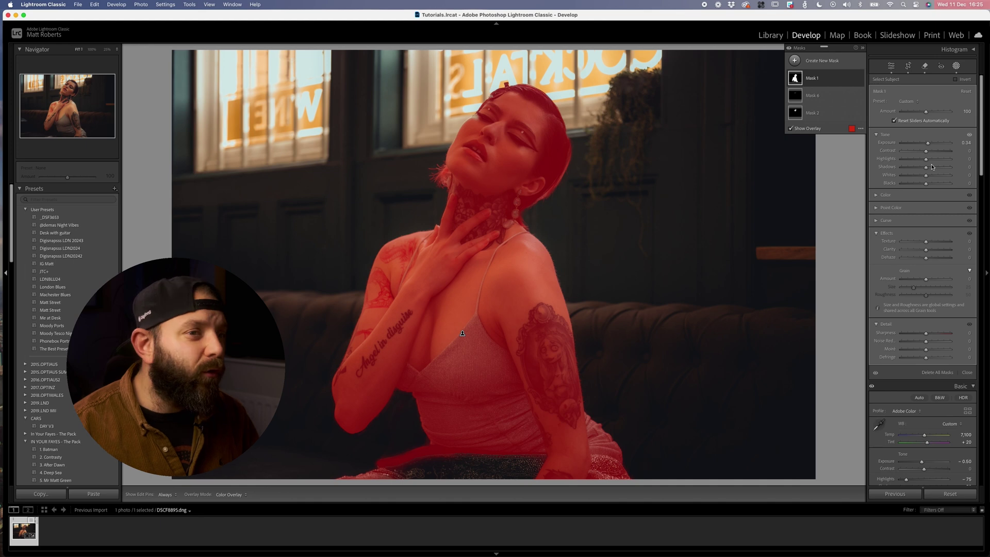
# Step: Give the subject mask Contrast -12 and raise its Clarity to about 40
pyautogui.moveTo(926, 150); pyautogui.dragTo(923, 153)
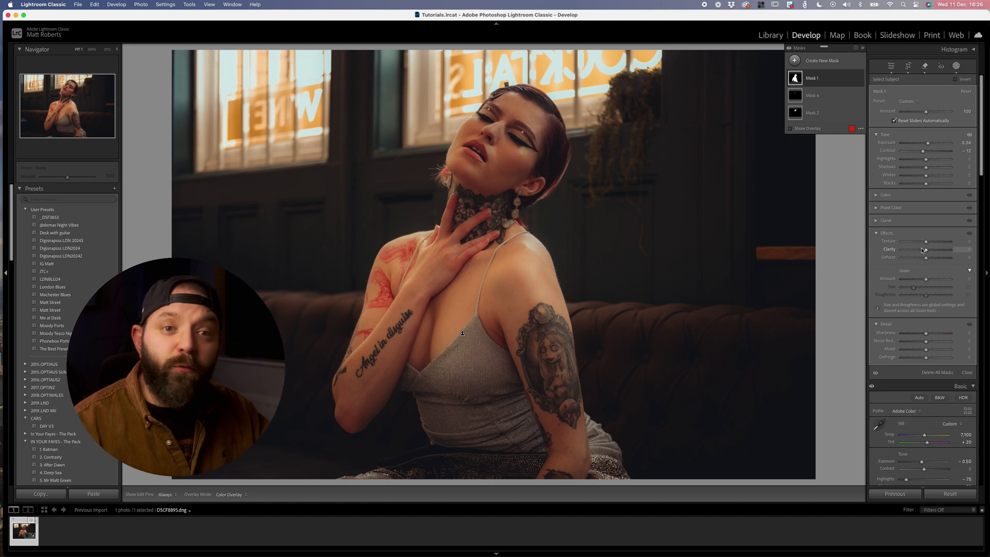
pyautogui.hotkey('shift', 'w')
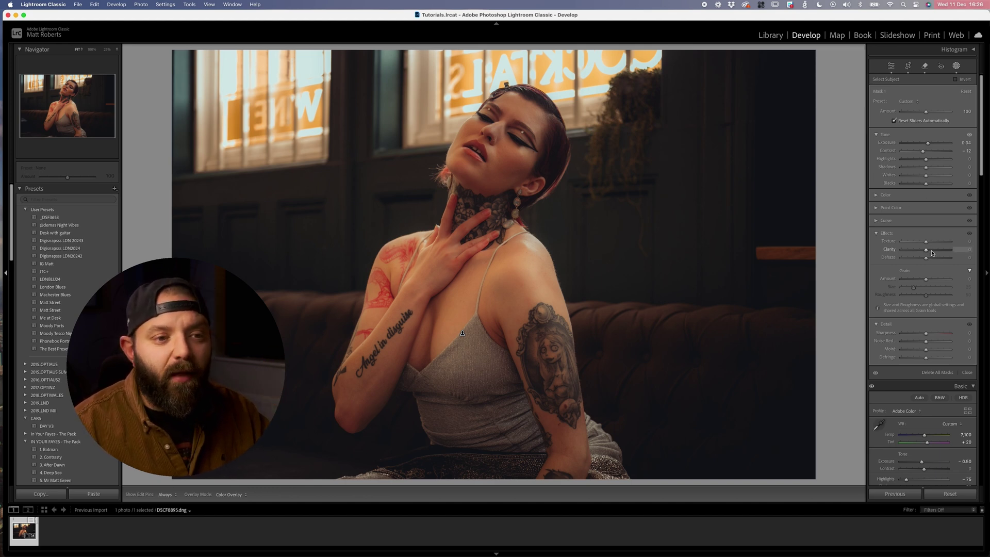
pyautogui.moveTo(929, 251); pyautogui.dragTo(935, 252)
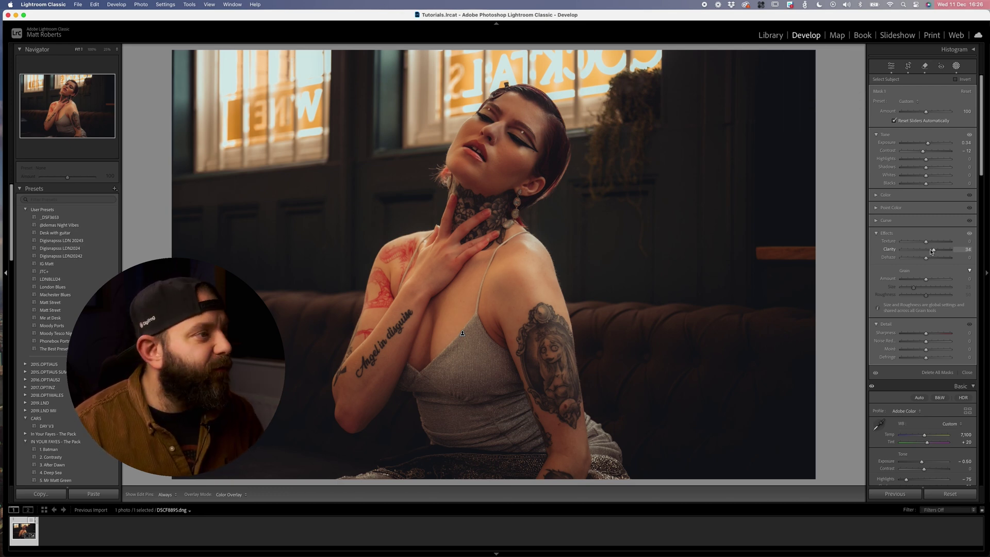
pyautogui.moveTo(931, 252); pyautogui.dragTo(933, 252)
pyautogui.hotkey('shift', 'w')
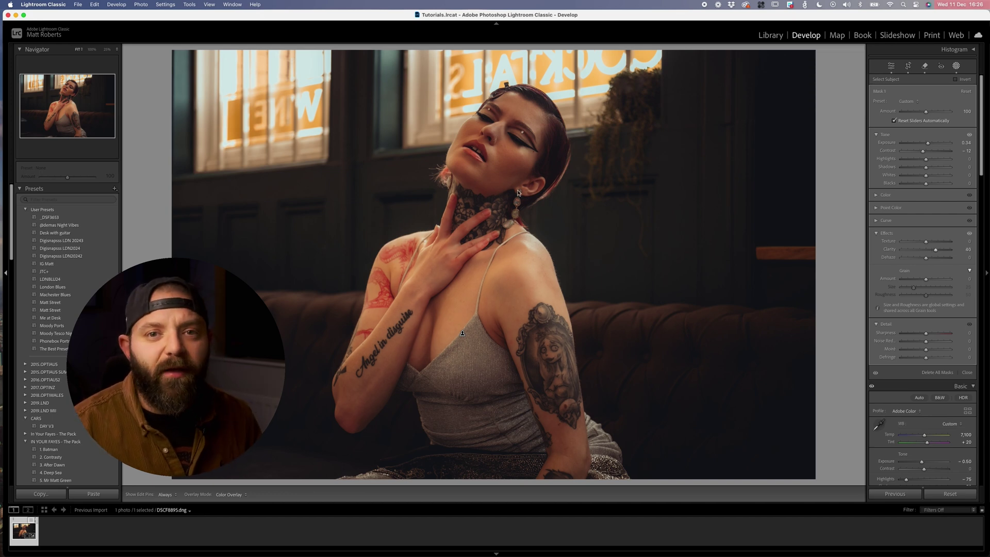
pyautogui.hotkey('shift', 'w')
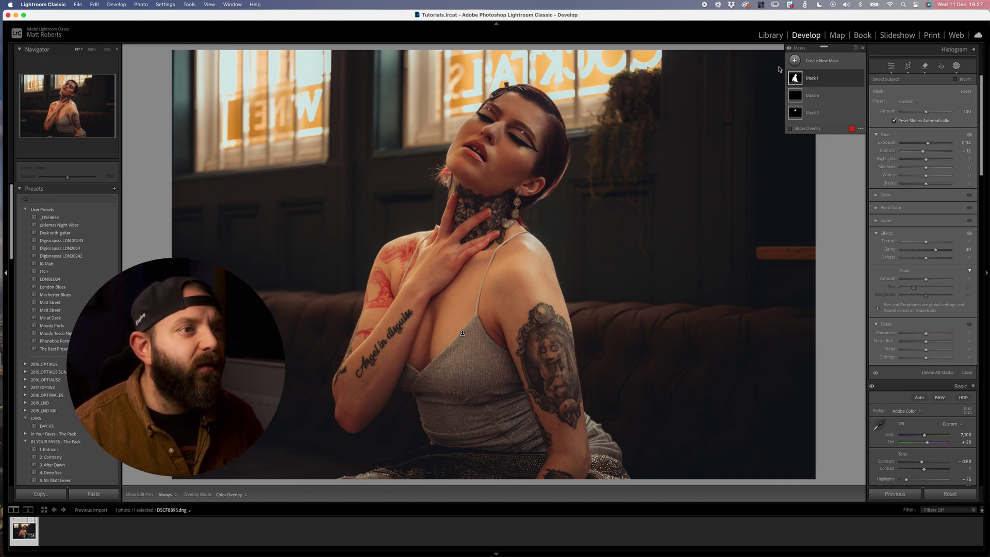
# Step: Add a radial gradient mask drawn as a large circle over the woman's head, extending past the top edge
pyautogui.click(794, 60)
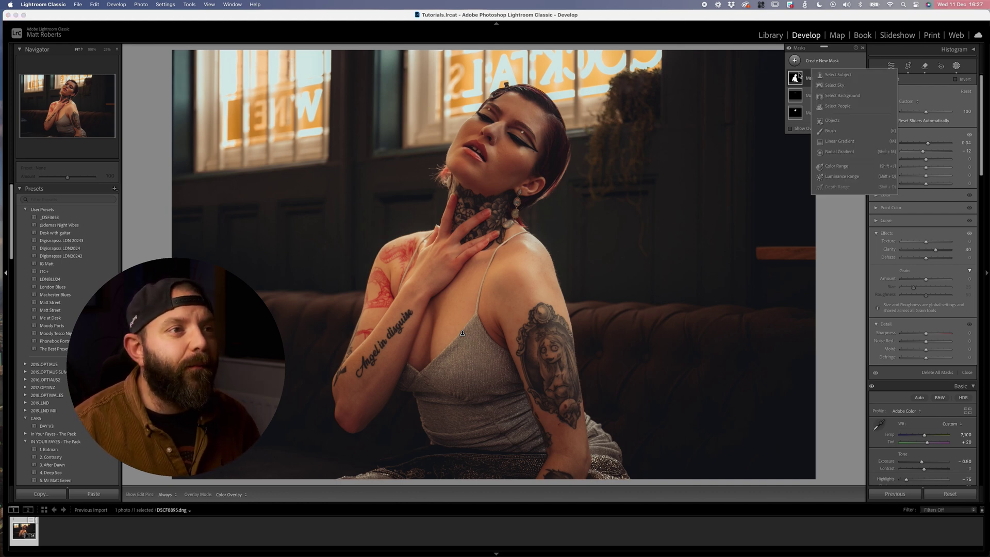
pyautogui.click(831, 151)
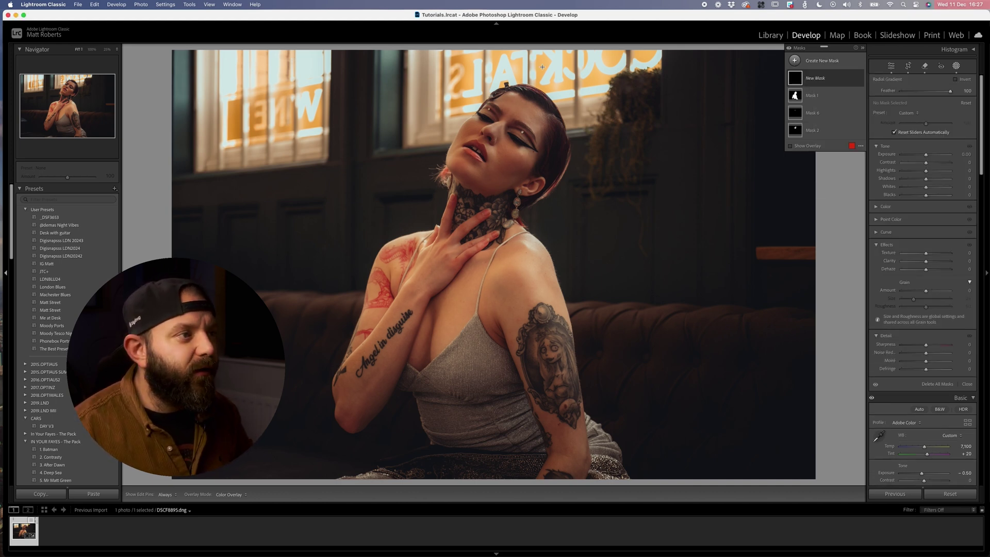
pyautogui.press('super+minus')
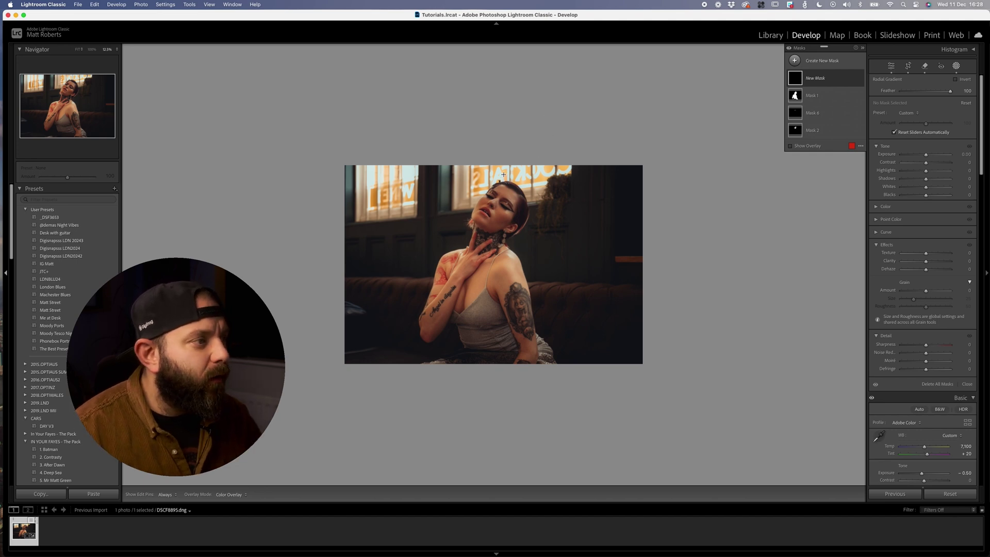
pyautogui.moveTo(509, 188)
pyautogui.mouseDown()
pyautogui.moveTo(564, 221)
pyautogui.moveTo(551, 265)
pyautogui.moveTo(584, 261)
pyautogui.moveTo(593, 234)
pyautogui.moveTo(583, 241)
pyautogui.mouseUp()
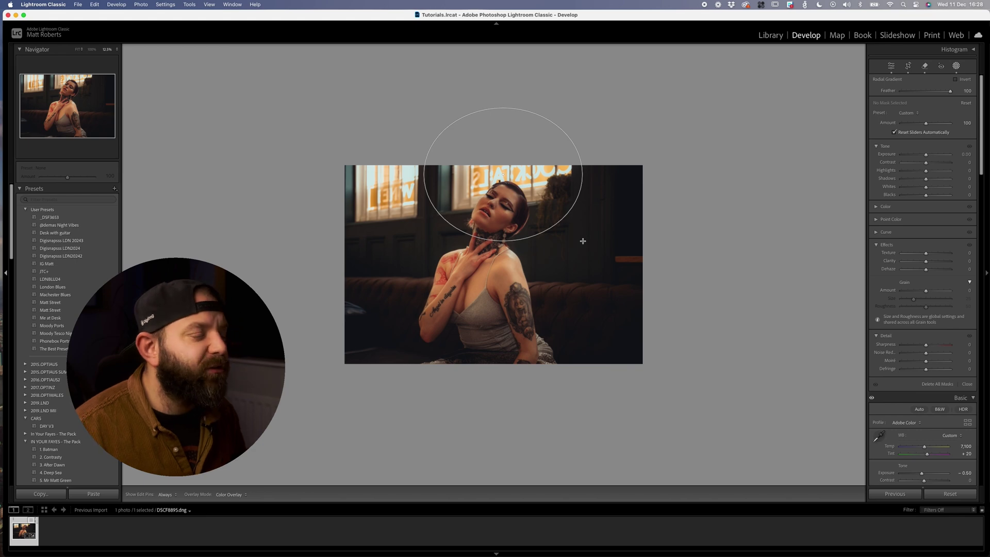
pyautogui.moveTo(582, 240); pyautogui.dragTo(583, 279)
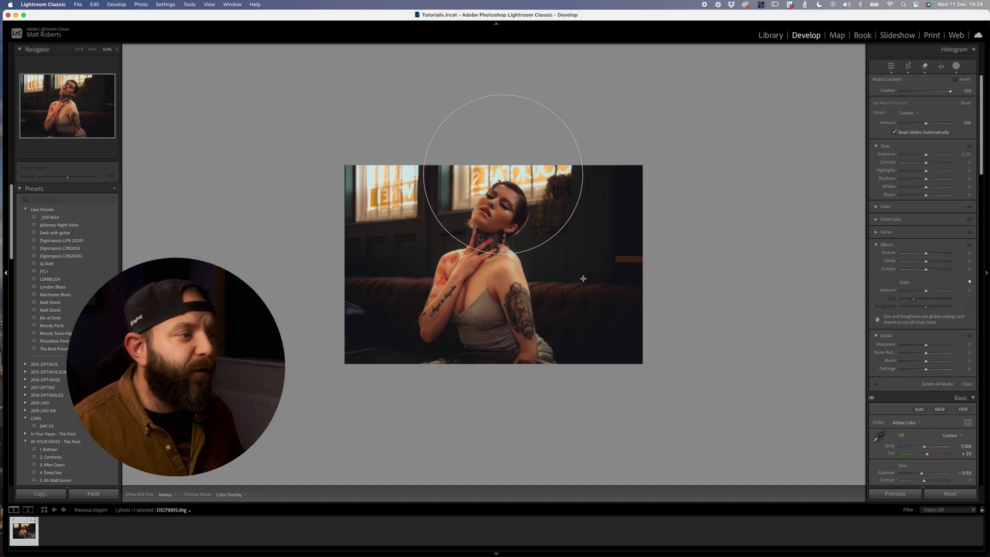
pyautogui.moveTo(583, 278); pyautogui.dragTo(578, 277)
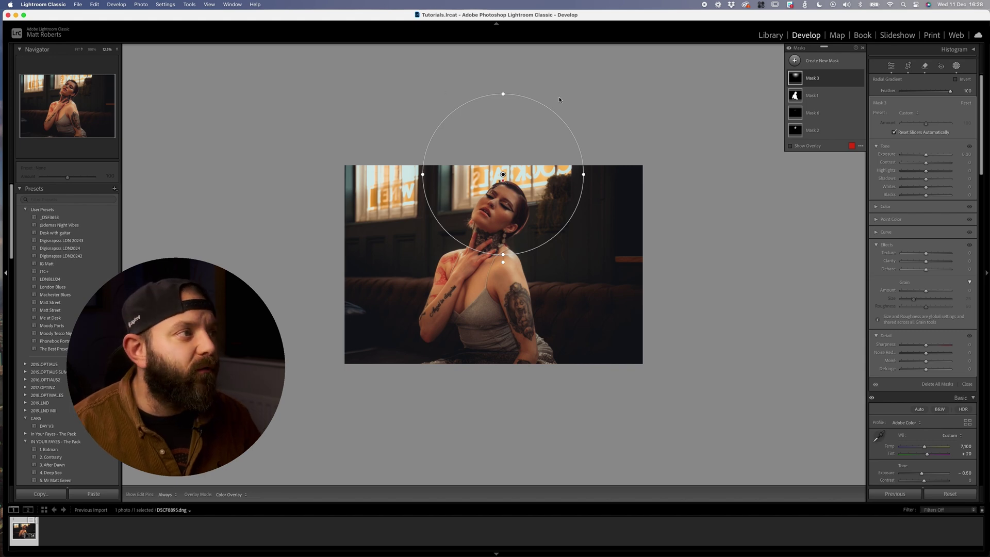
pyautogui.click(860, 145)
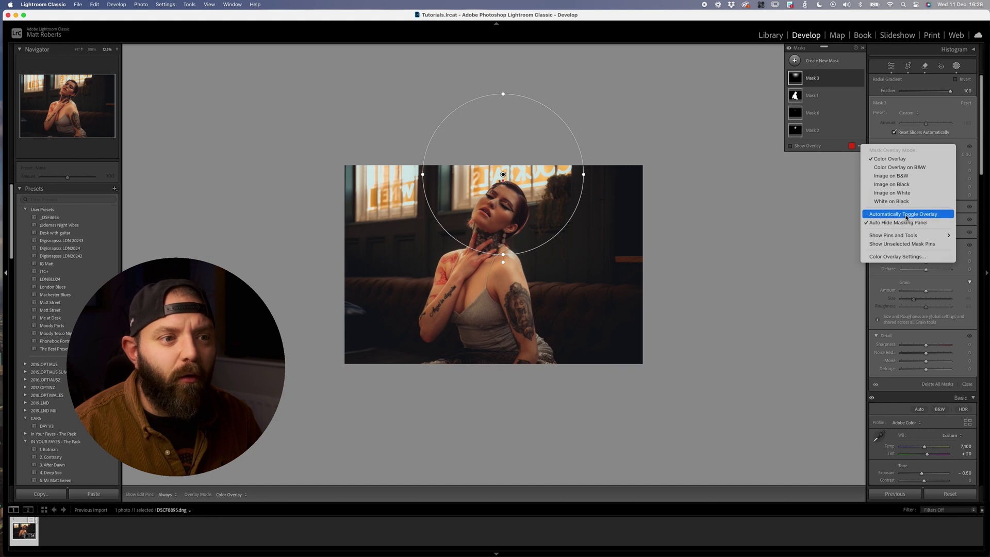
pyautogui.moveTo(886, 235)
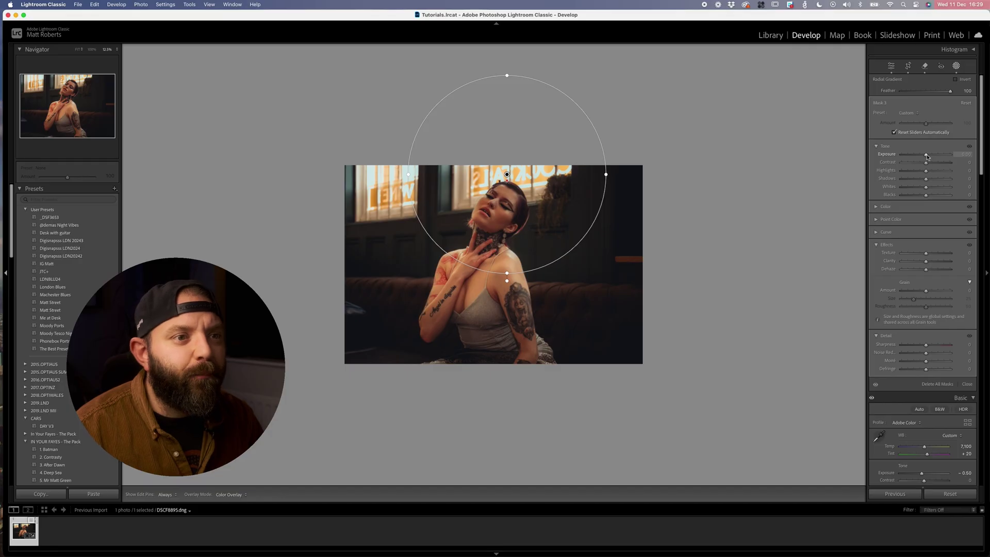
# Step: Set the radial mask's Exposure to 0.80 and Clarity to -100
pyautogui.click(930, 155)
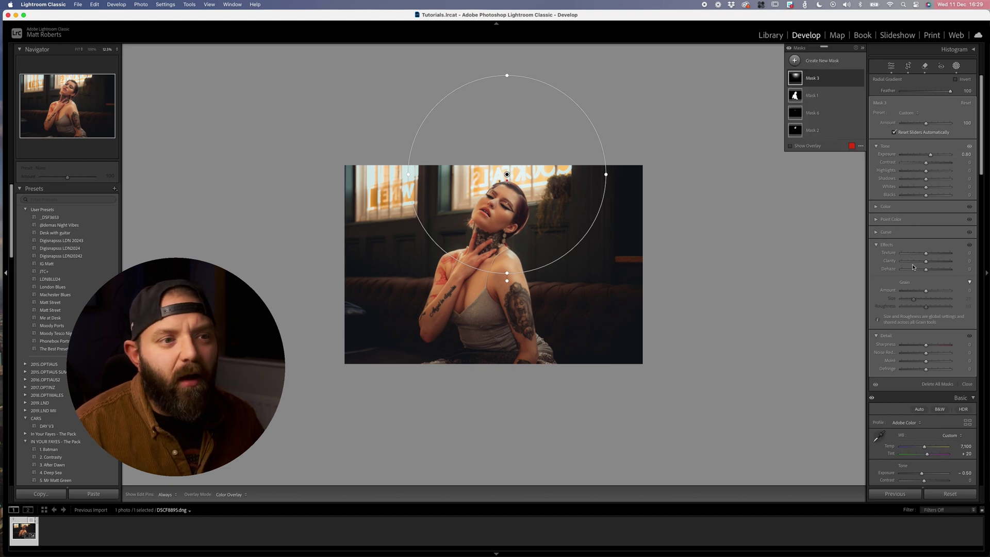
pyautogui.moveTo(925, 265); pyautogui.dragTo(925, 264)
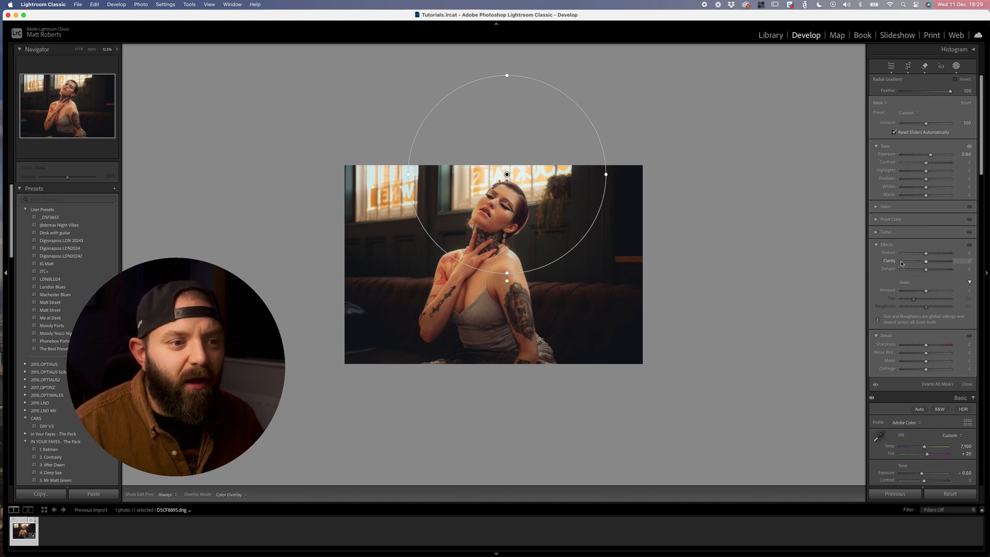
pyautogui.moveTo(901, 264); pyautogui.dragTo(901, 263)
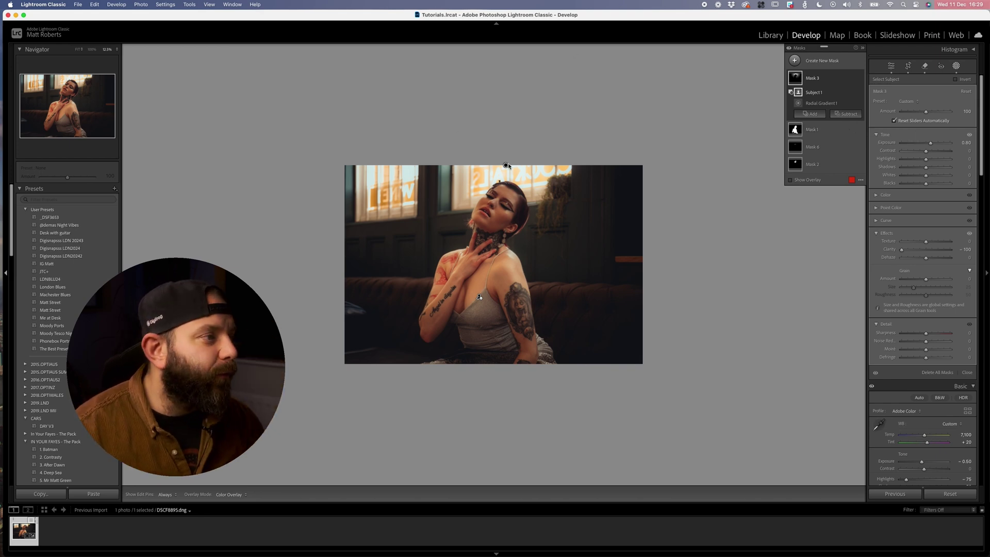
pyautogui.click(506, 166)
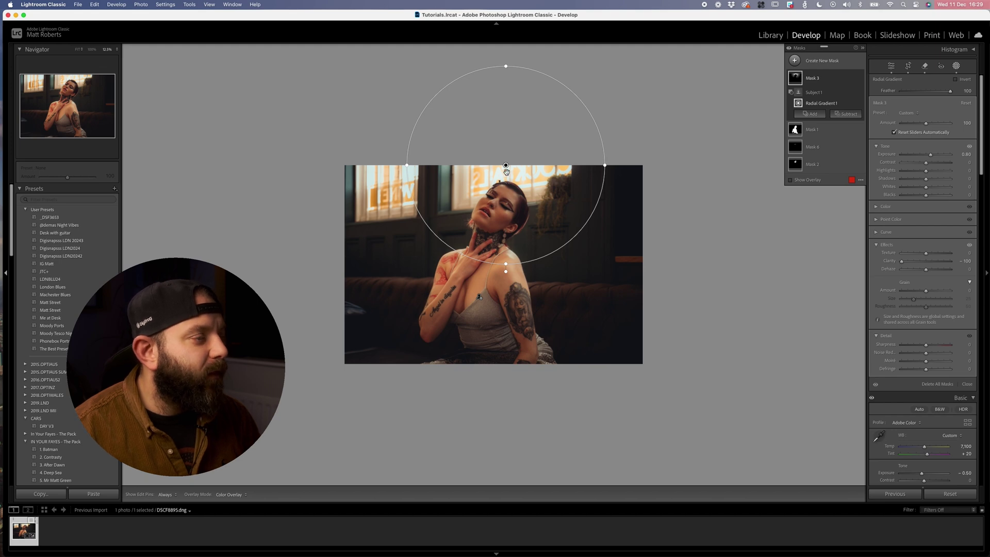
# Step: Stretch the radial gradient over her head outward into a broader oval
pyautogui.moveTo(506, 174); pyautogui.dragTo(507, 174)
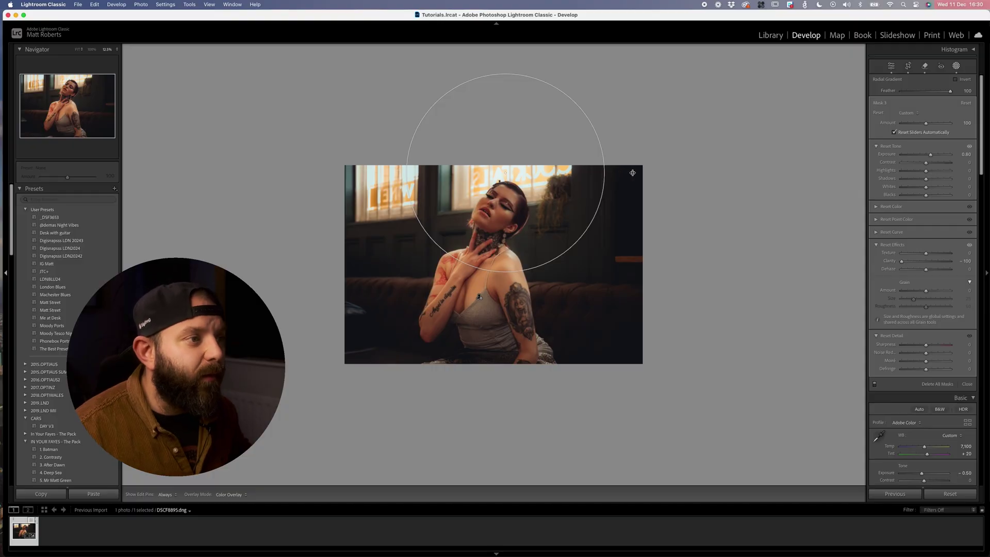
pyautogui.moveTo(632, 173); pyautogui.dragTo(637, 170)
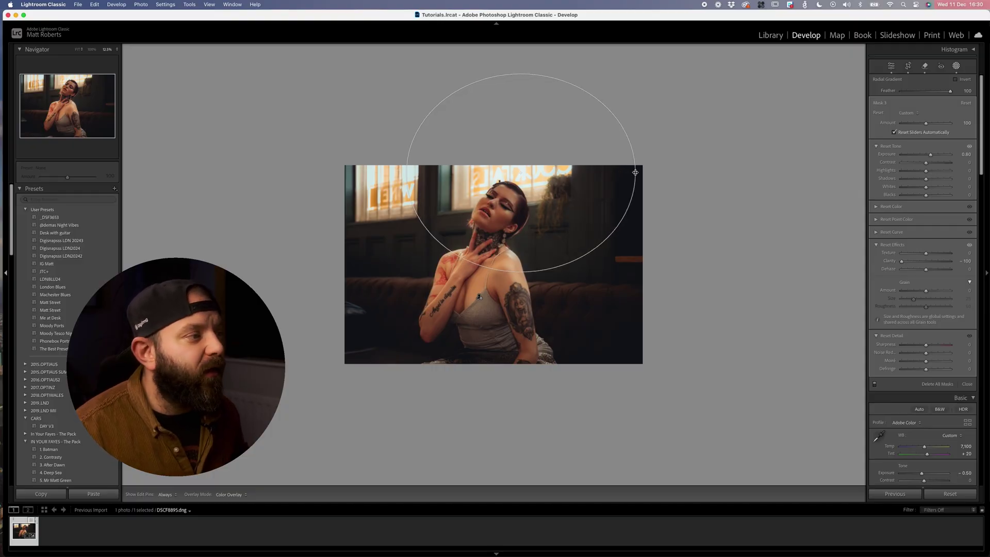
pyautogui.moveTo(520, 169); pyautogui.dragTo(514, 172)
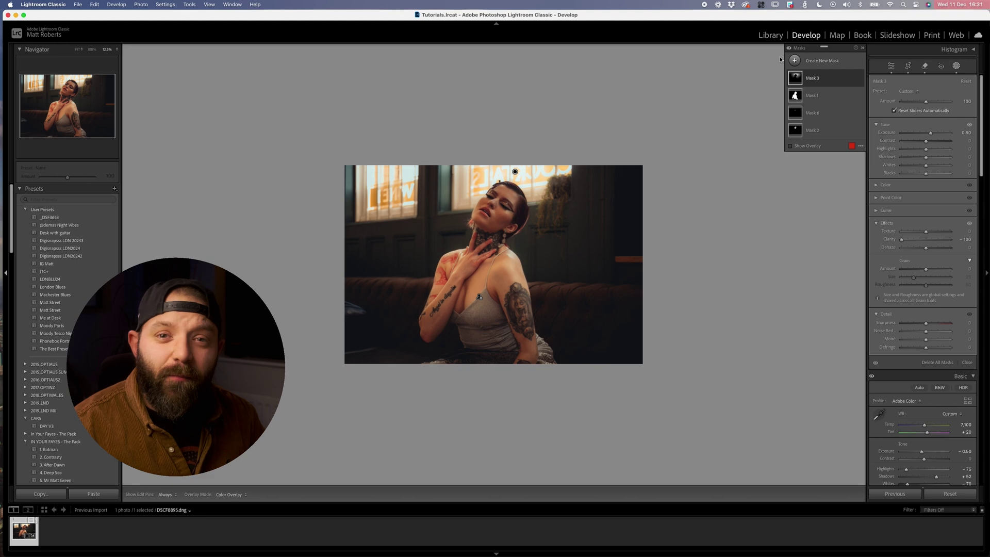
# Step: Add a Select Background mask and cool its Temp to -20
pyautogui.click(794, 61)
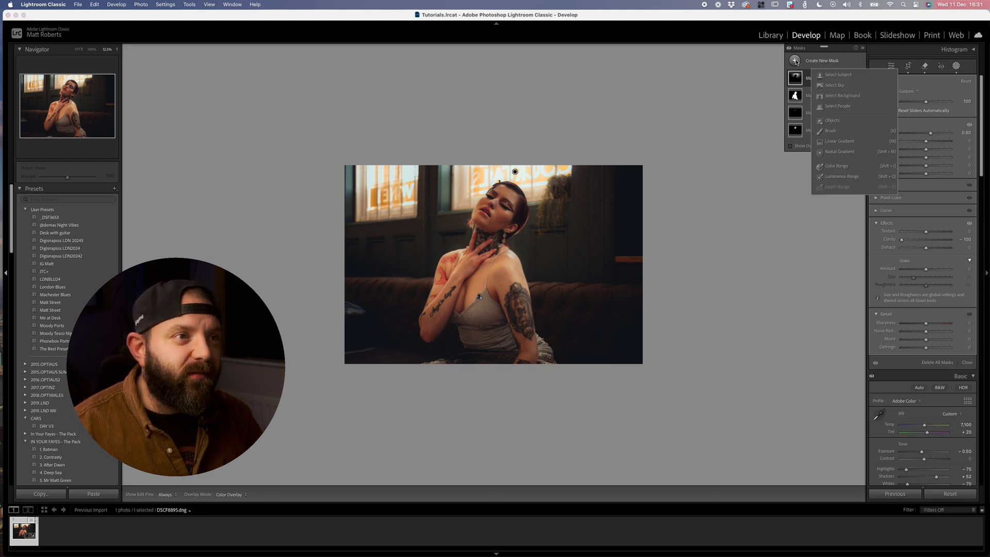
pyautogui.click(844, 96)
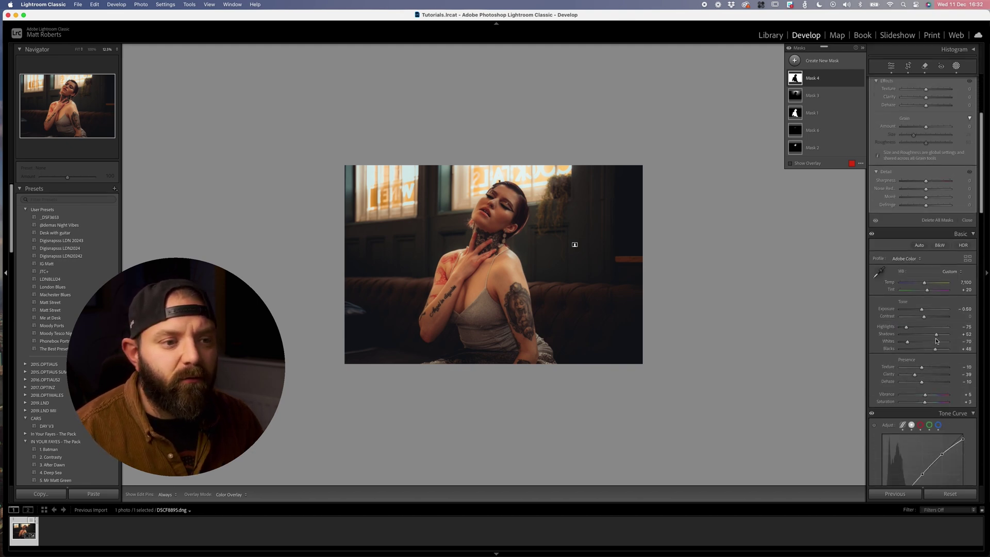
pyautogui.scroll(5, 934, 335)
pyautogui.click(928, 197)
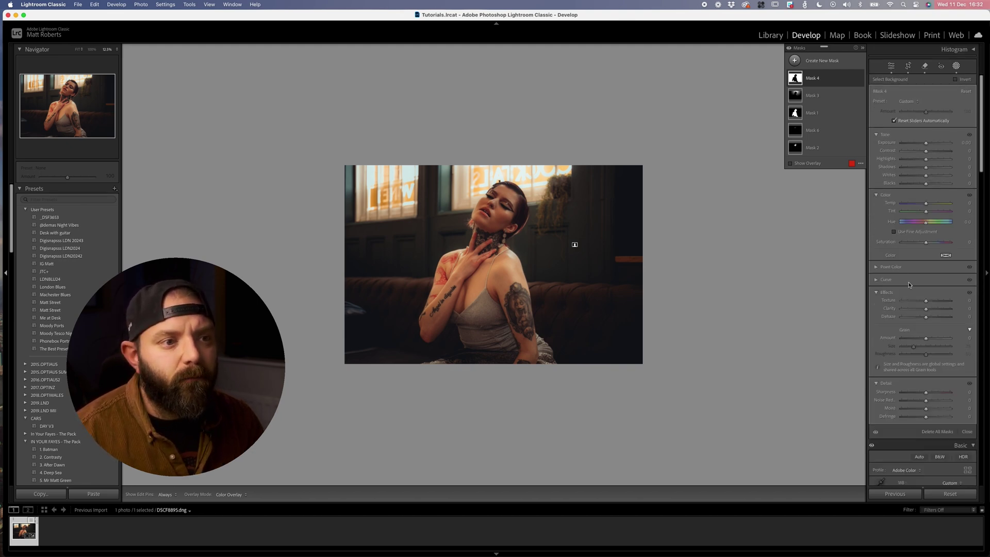
pyautogui.click(926, 205)
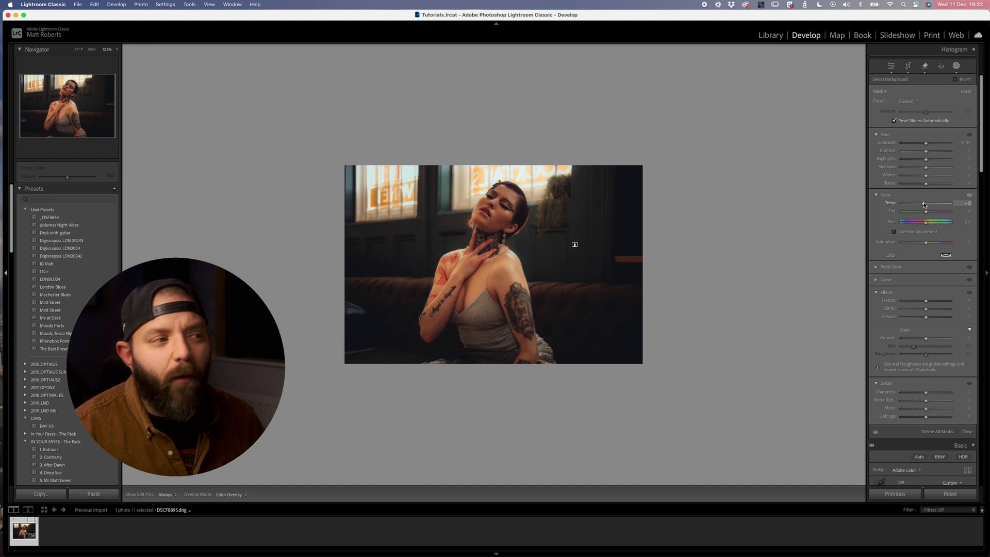
pyautogui.moveTo(924, 204); pyautogui.dragTo(920, 204)
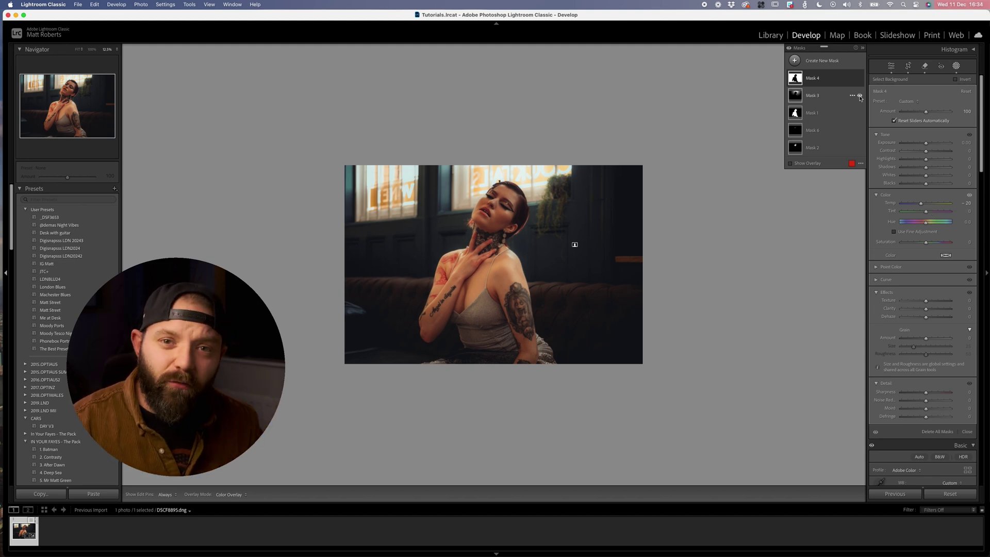
# Step: Add a linear gradient mask across the photo's left side, fading out before the model
pyautogui.click(796, 63)
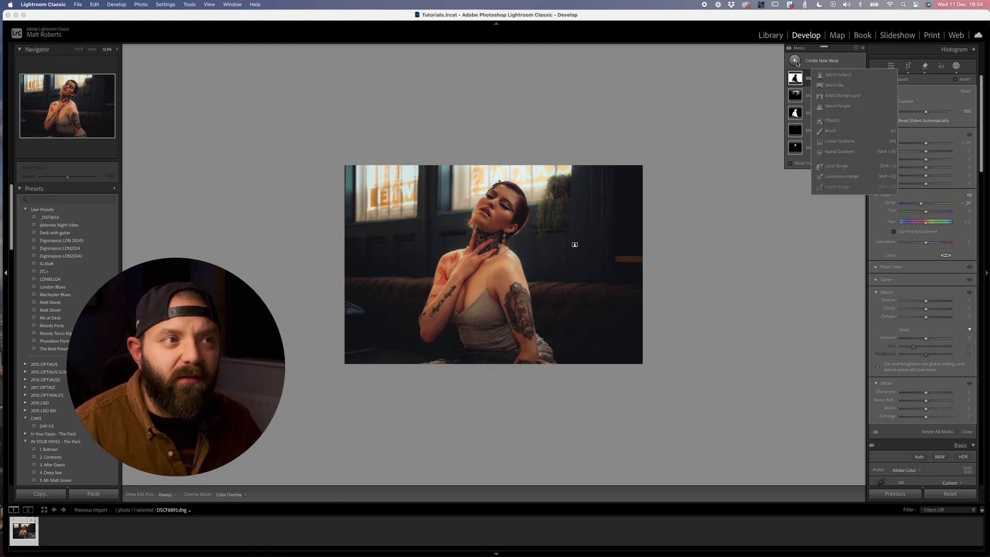
pyautogui.click(834, 141)
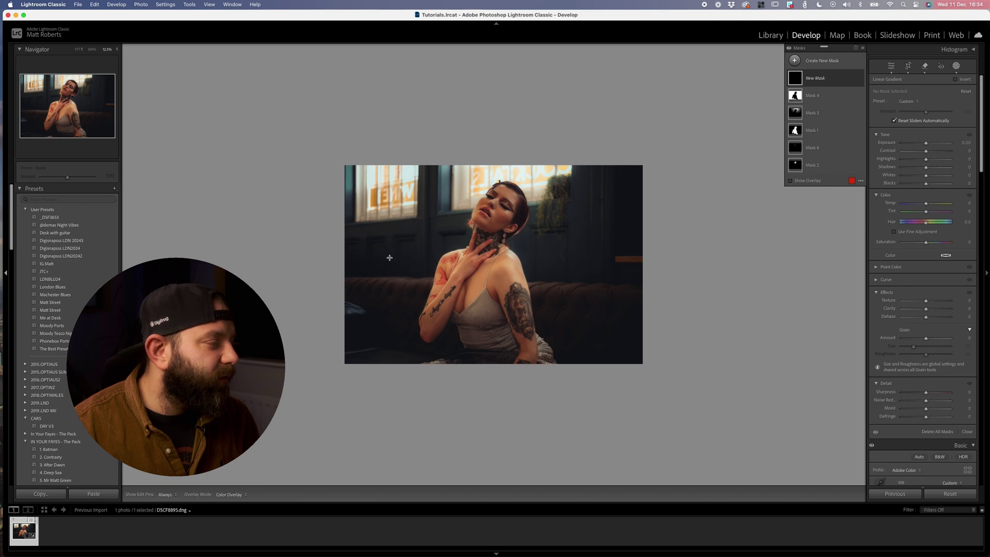
pyautogui.moveTo(389, 257); pyautogui.dragTo(431, 257)
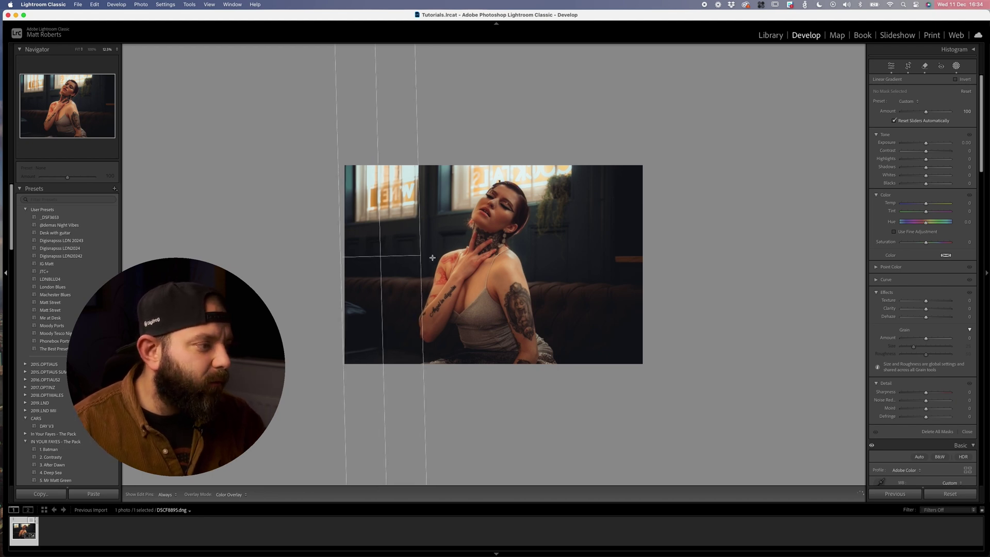
pyautogui.moveTo(432, 257); pyautogui.dragTo(432, 257)
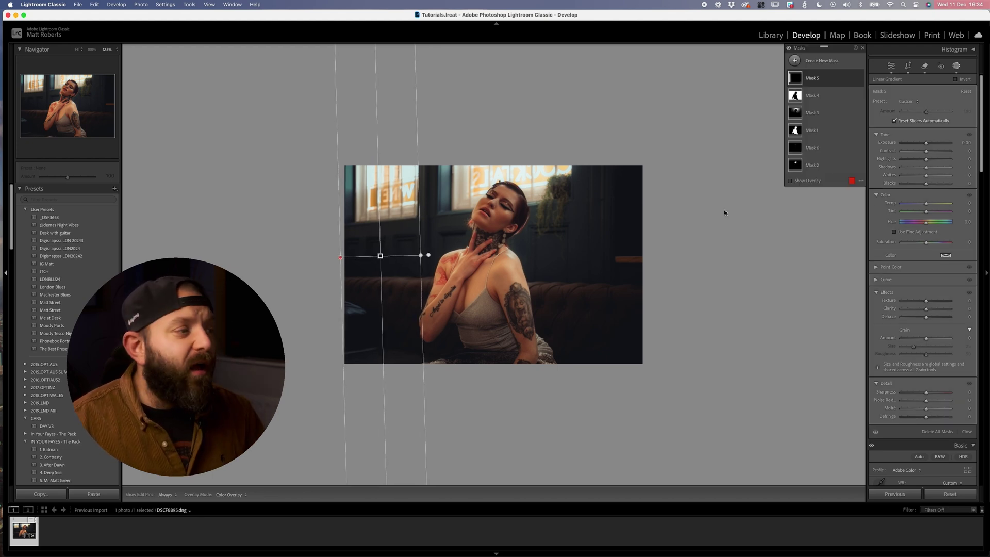
# Step: Lower Mask 5's Exposure to about -0.66 to darken the bright window side
pyautogui.click(922, 145)
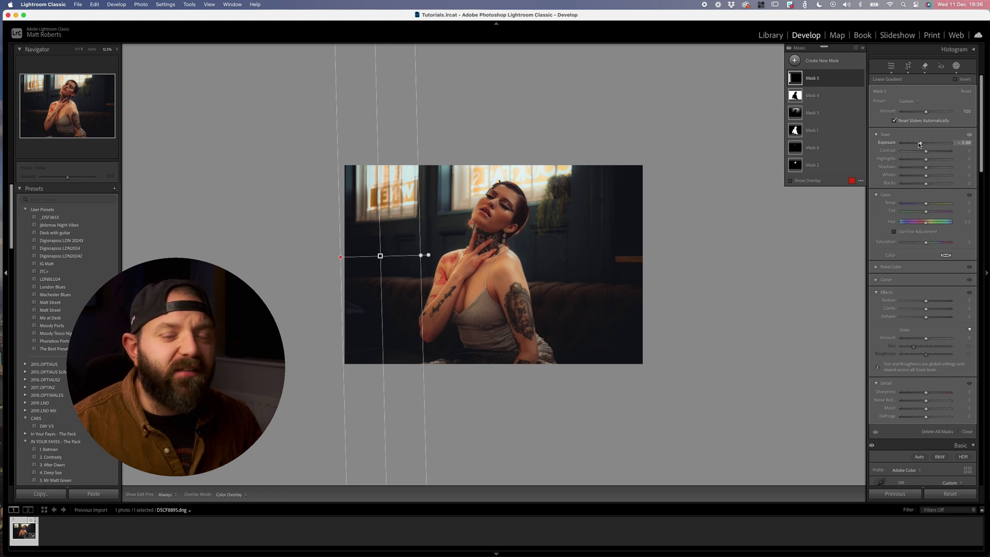
pyautogui.click(859, 78)
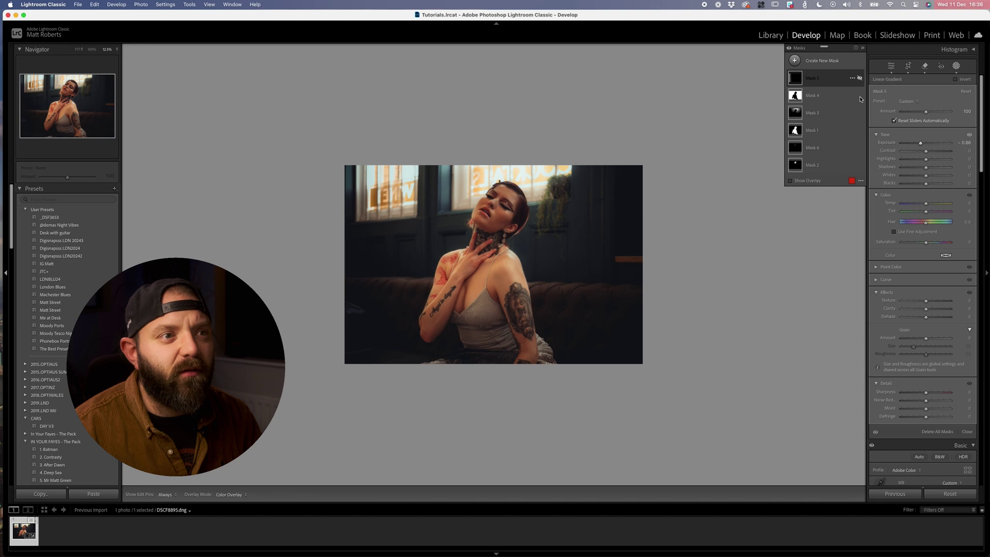
pyautogui.click(860, 97)
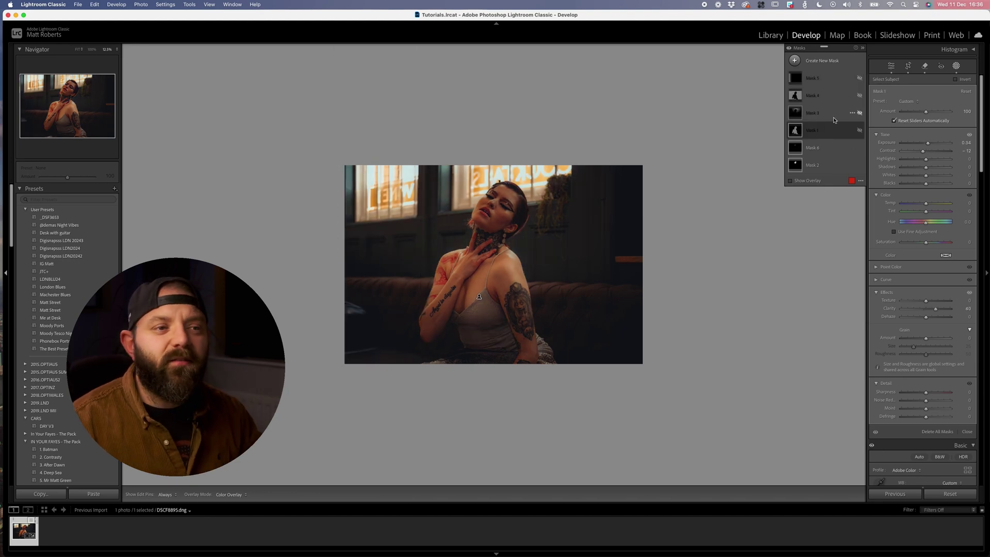
pyautogui.click(859, 113)
pyautogui.click(851, 131)
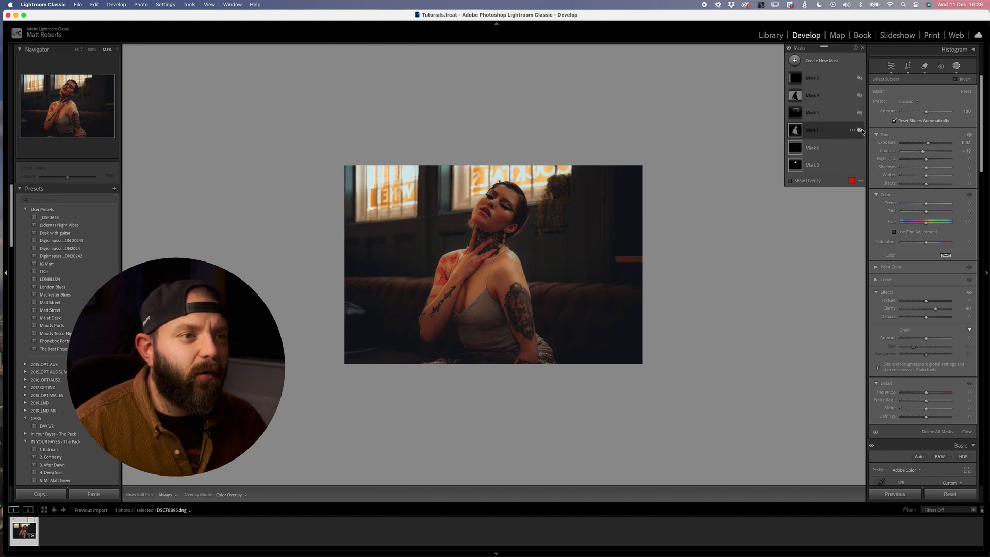
pyautogui.click(860, 130)
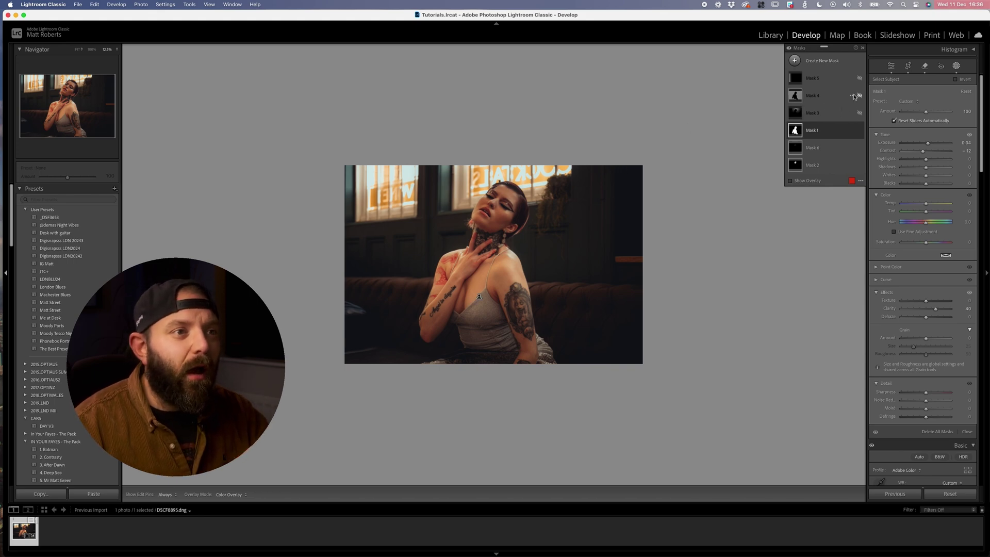
pyautogui.click(859, 96)
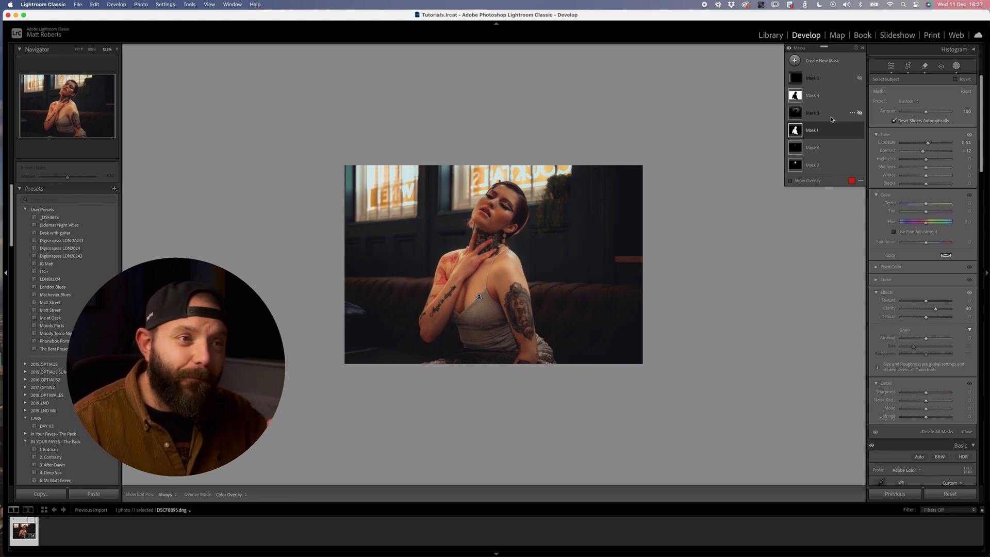
pyautogui.click(860, 113)
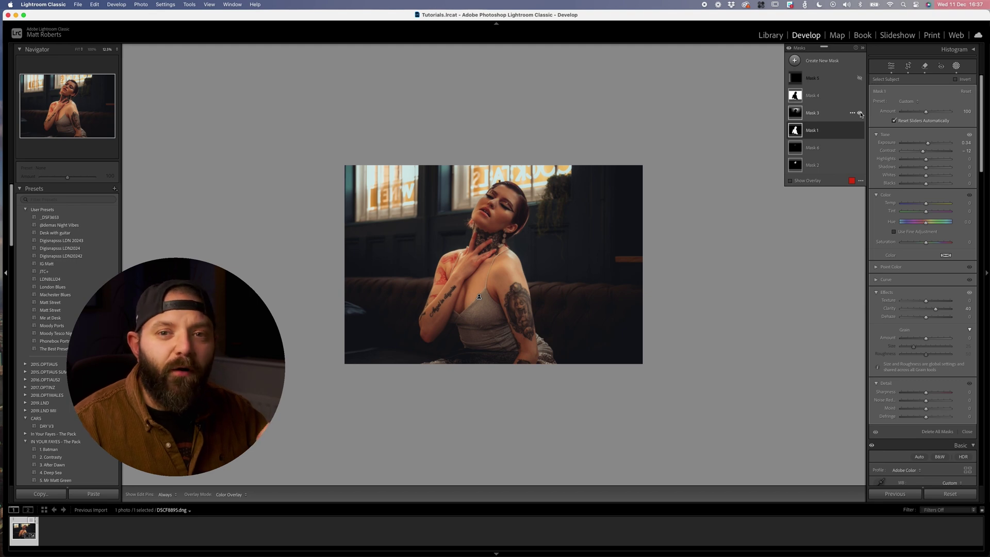
pyautogui.click(859, 114)
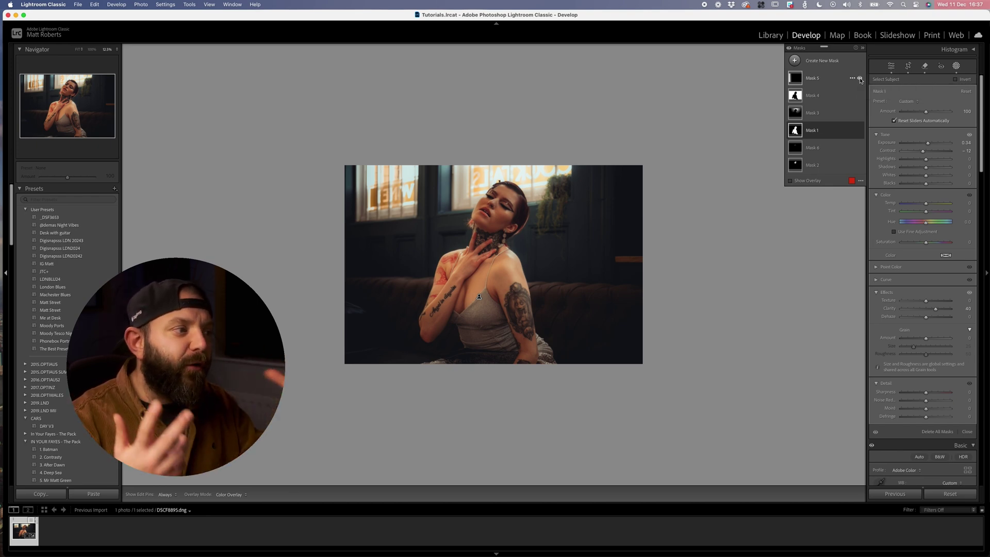
pyautogui.press('super+equal')
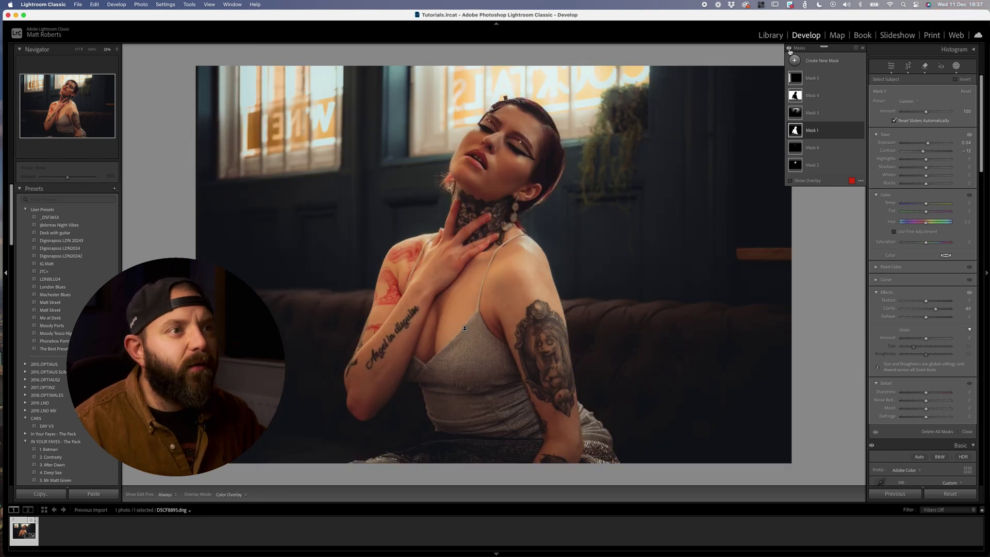
pyautogui.click(789, 48)
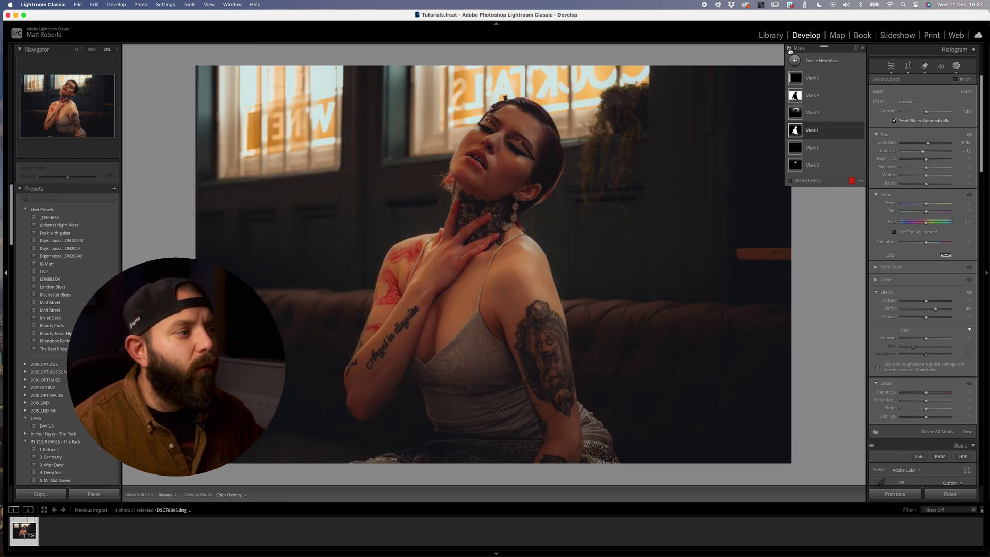
pyautogui.click(788, 49)
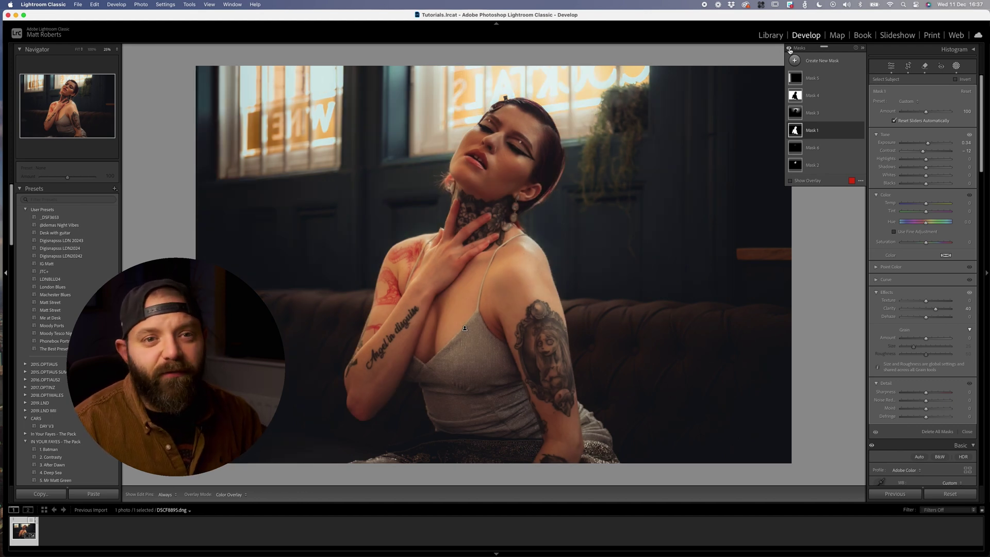
pyautogui.click(789, 48)
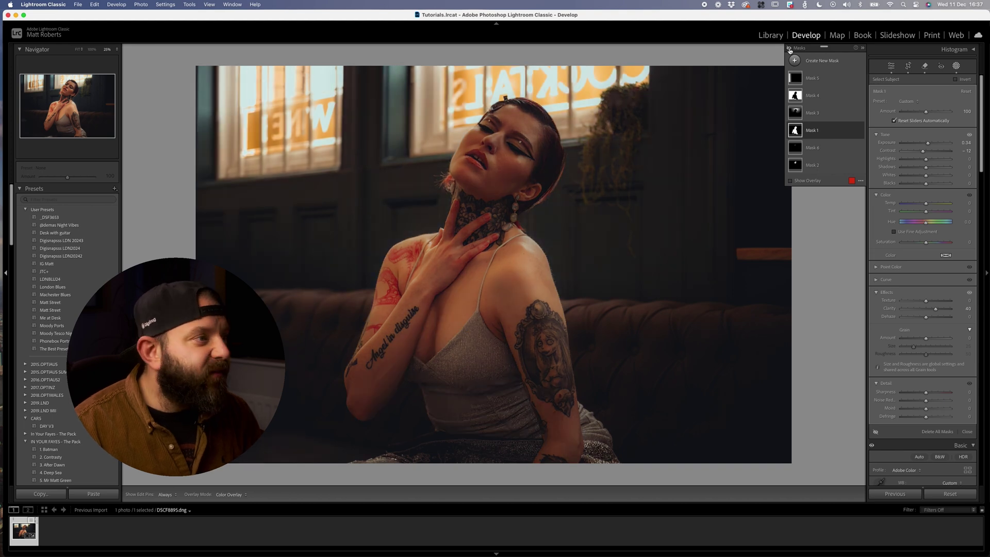
pyautogui.click(789, 49)
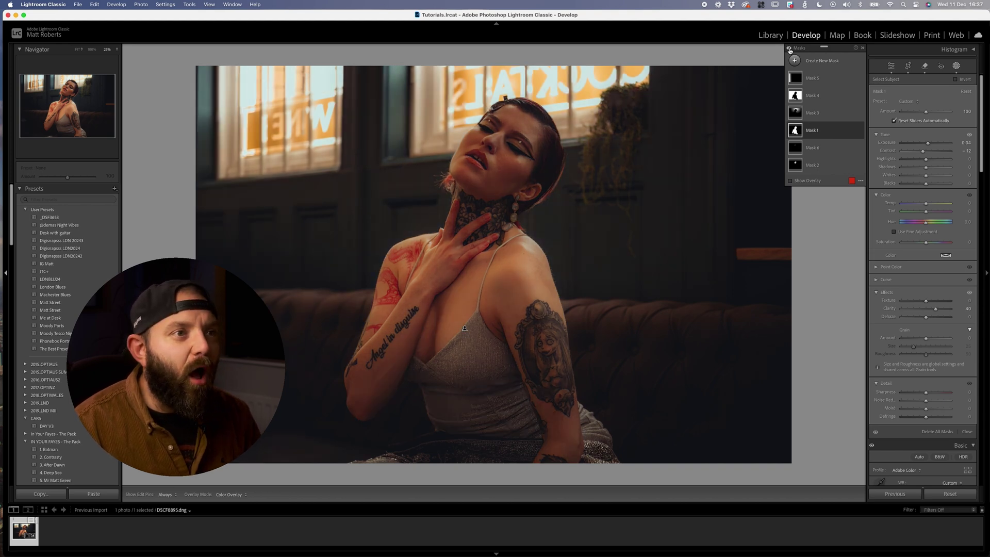